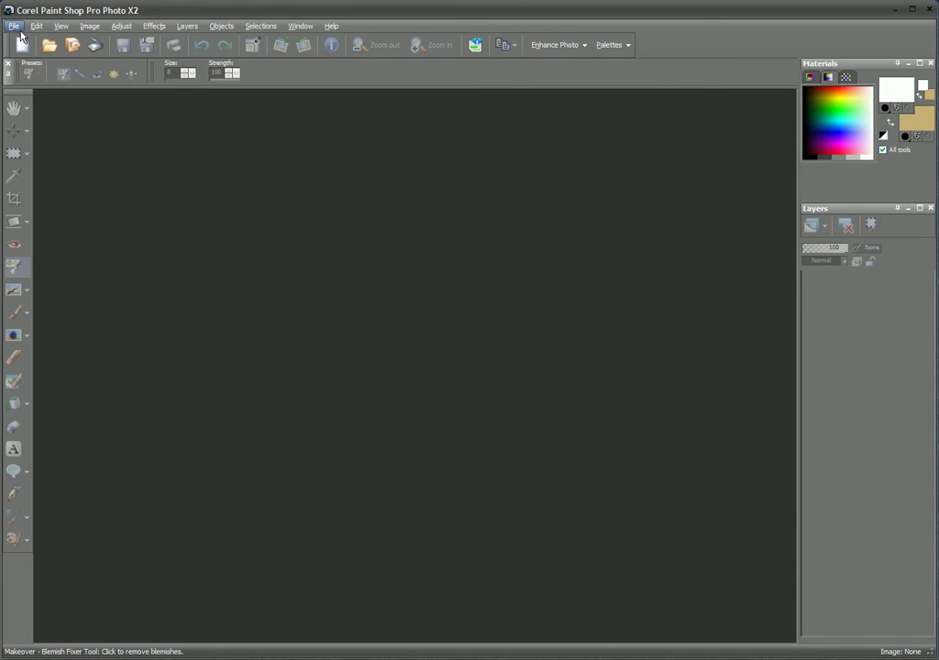
Launch Epson Scan from Paint Shop Pro via File > Import > TWAIN Acquire
click(17, 27)
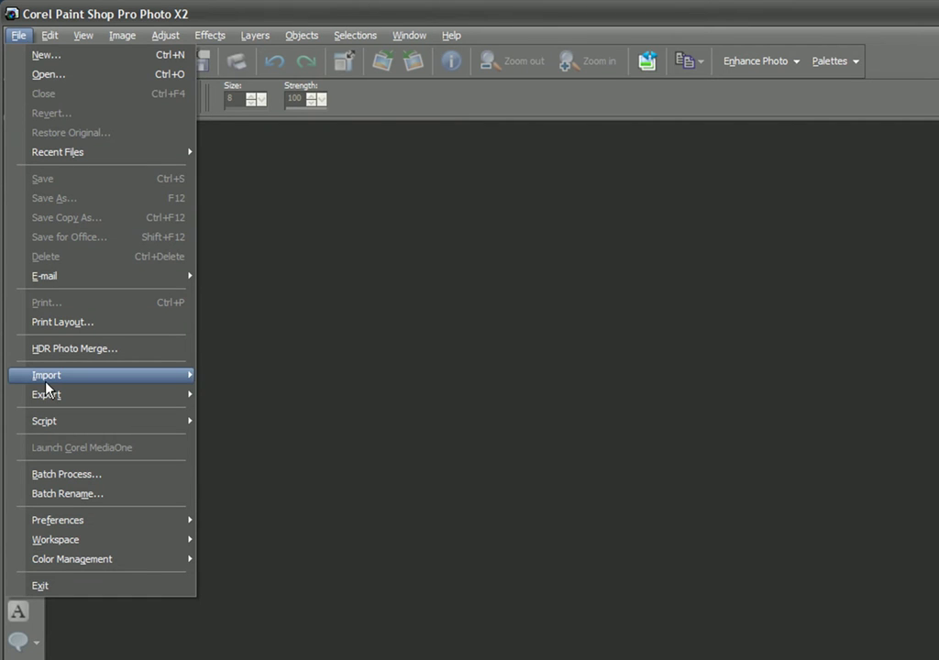
mouse_move(96, 380)
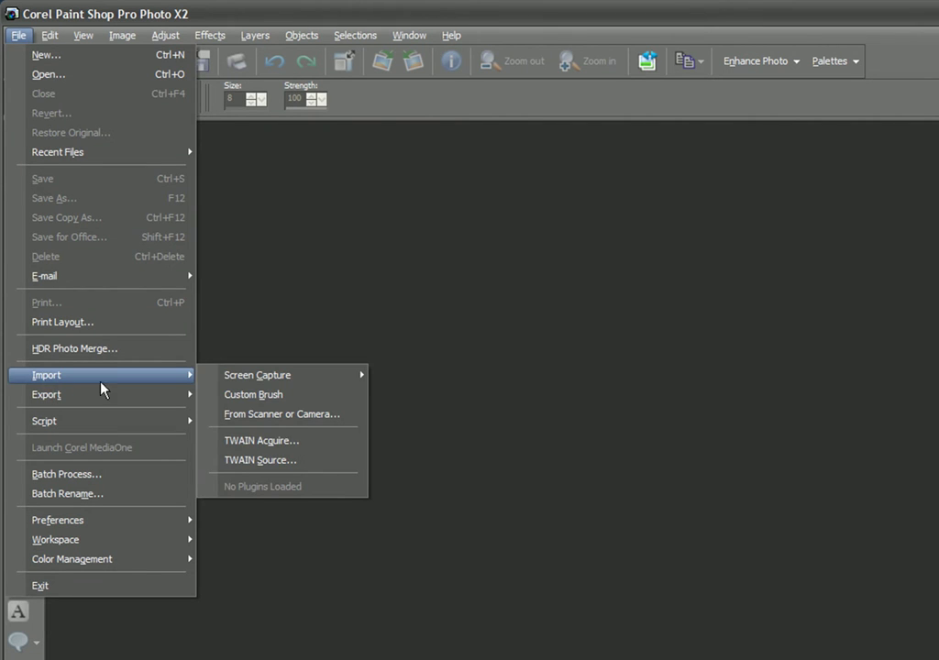
click(287, 442)
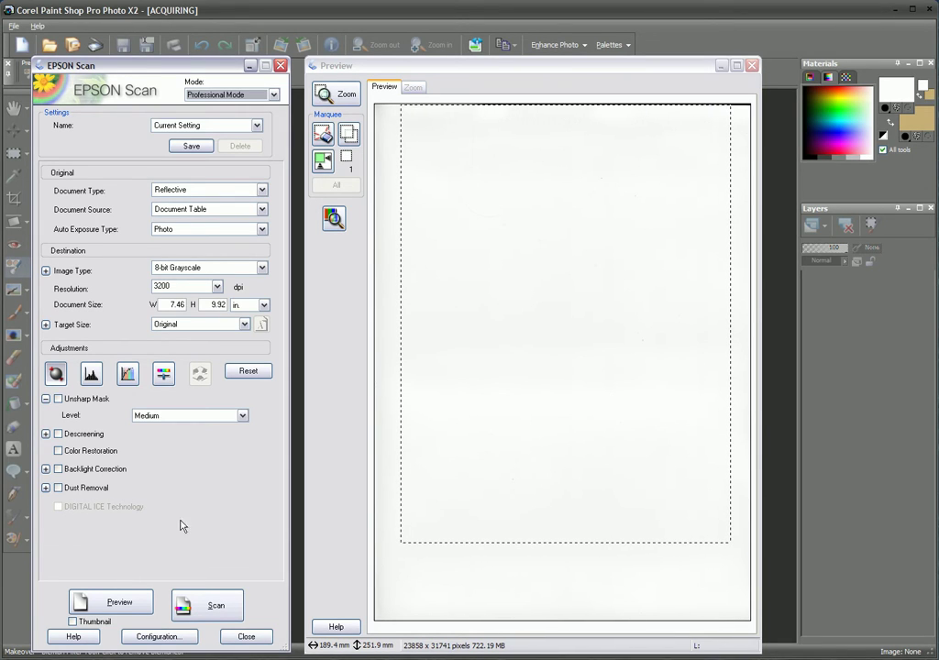
Preview the photo, then set the scan to 24-bit Color at 300 dpi
click(129, 602)
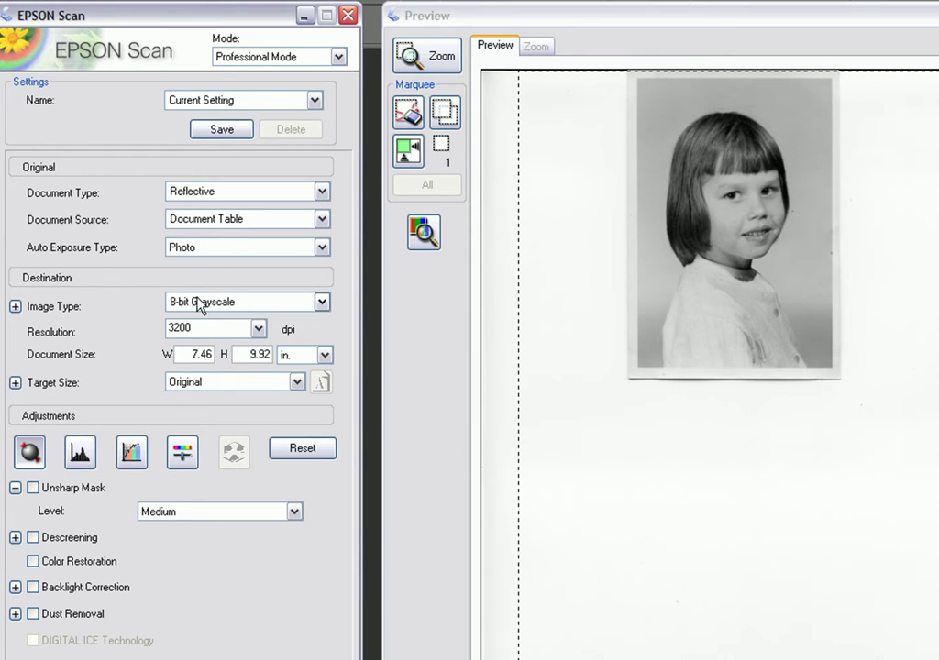
click(322, 304)
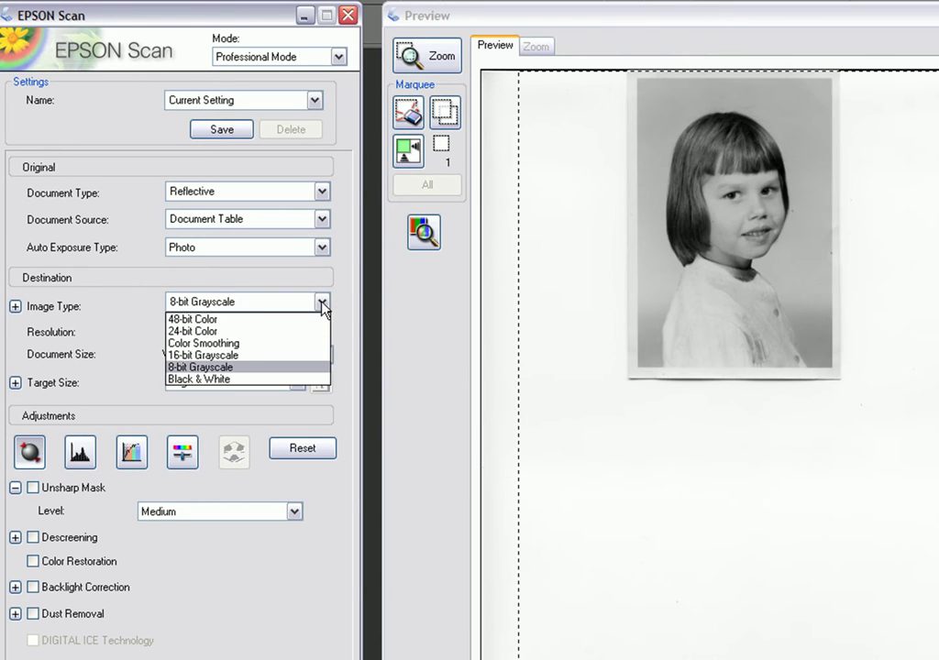
click(215, 330)
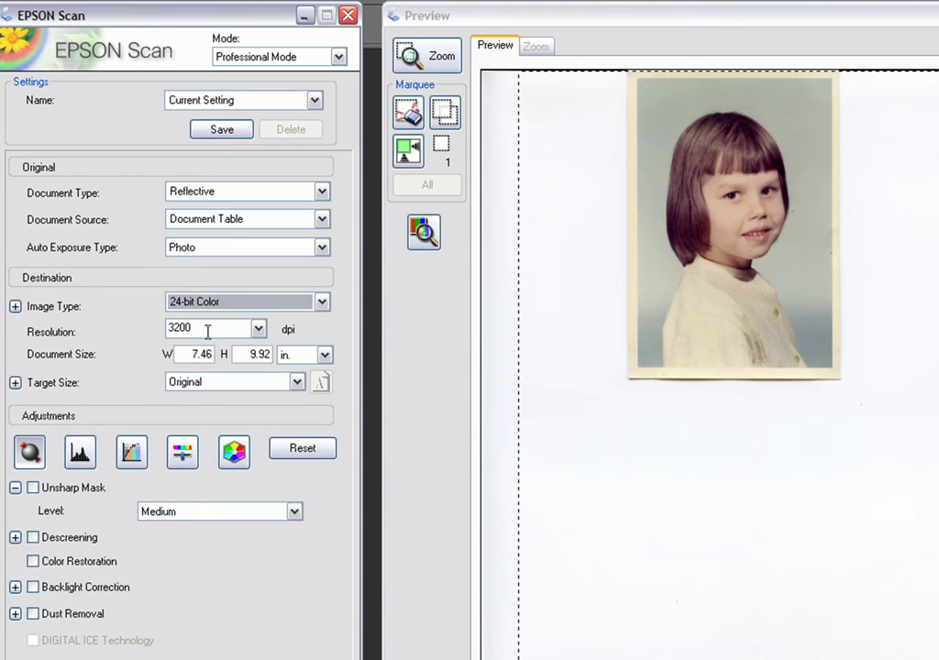
click(257, 330)
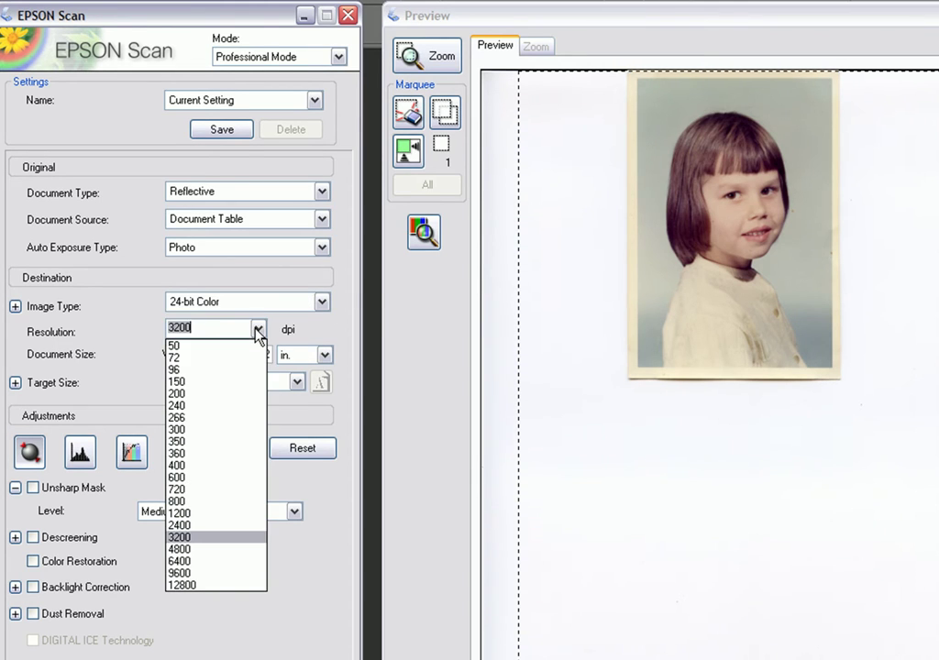
click(187, 429)
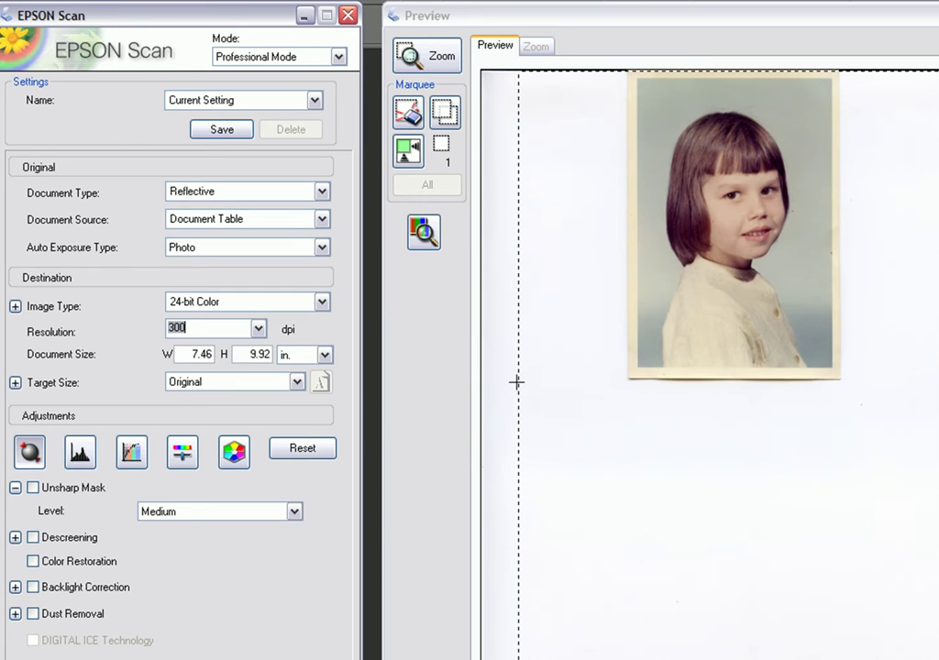
Fit the scan marquee's left, right and bottom edges to the photo and zoom the preview
drag(518, 377, 622, 377)
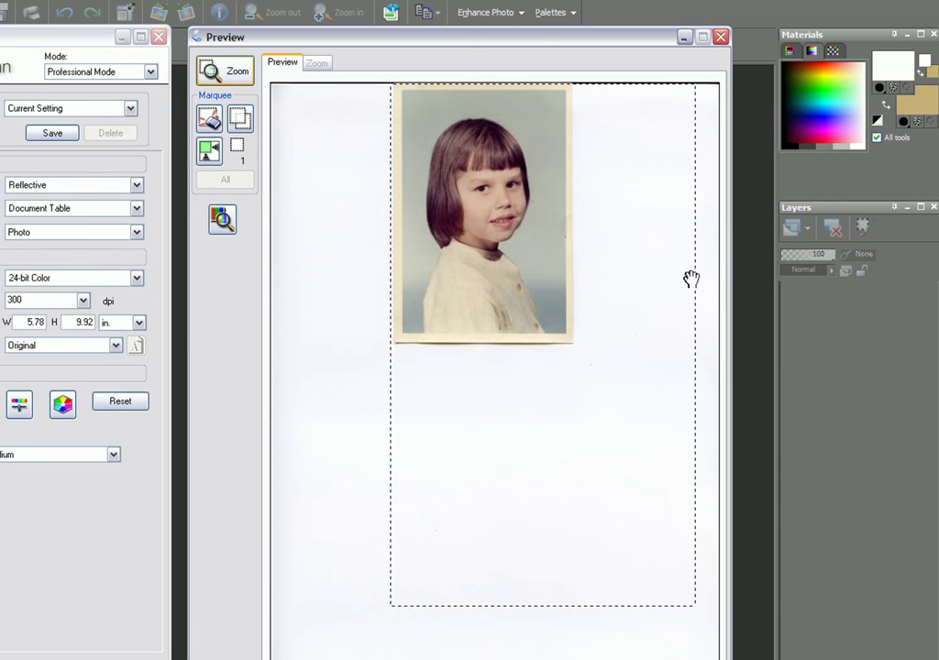
drag(696, 274, 577, 282)
drag(497, 605, 462, 344)
click(227, 73)
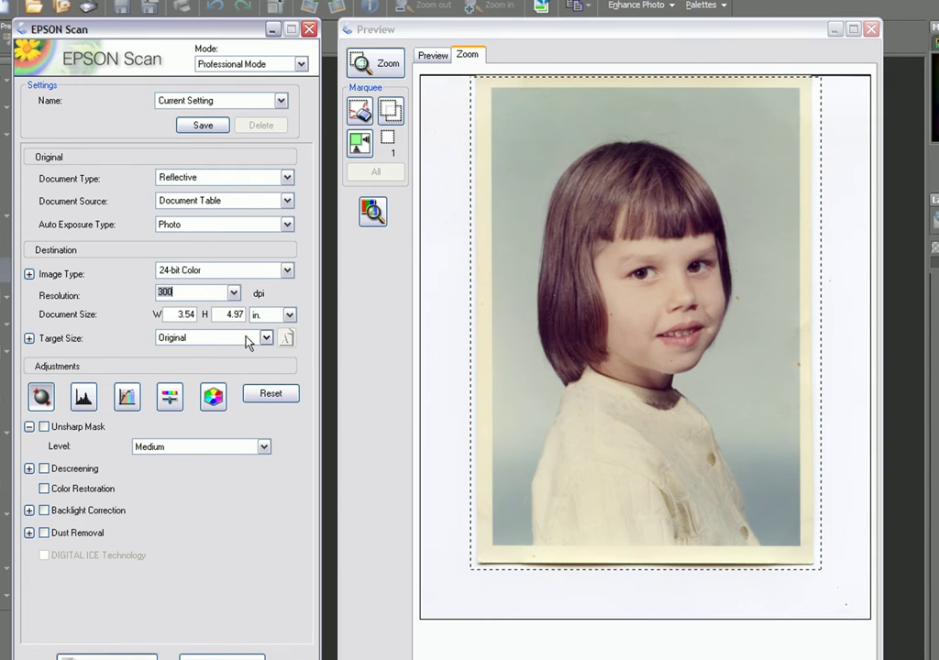
Reset the image enhancements and scan the portrait into Paint Shop Pro as Image2
click(30, 338)
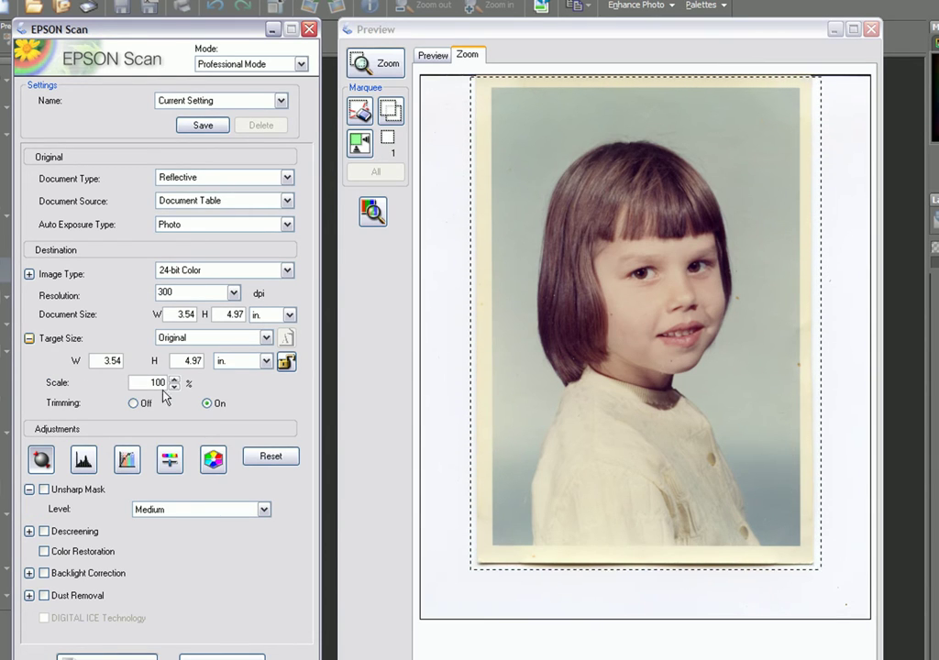
click(270, 458)
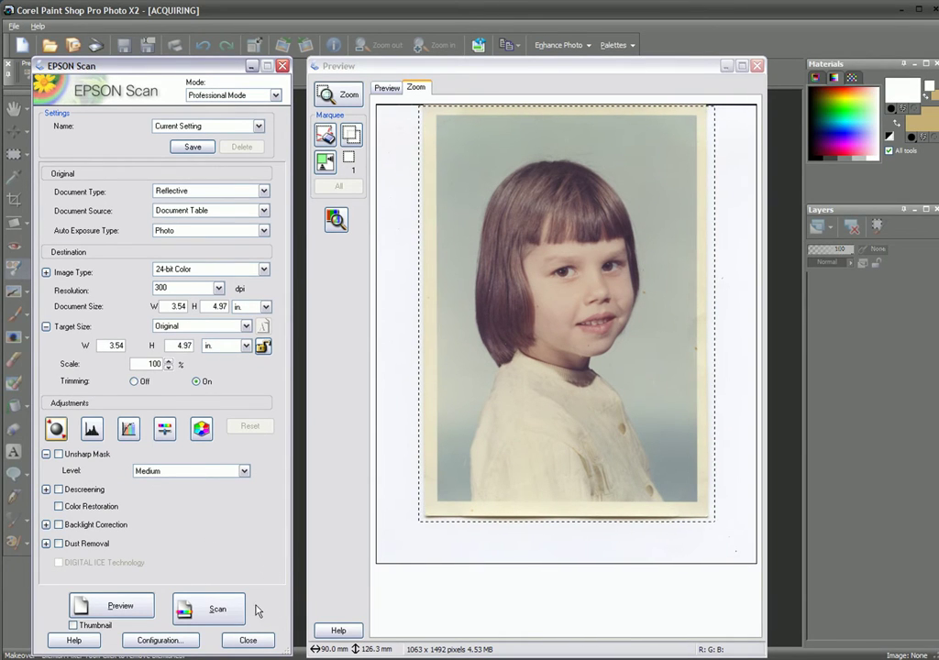
click(218, 611)
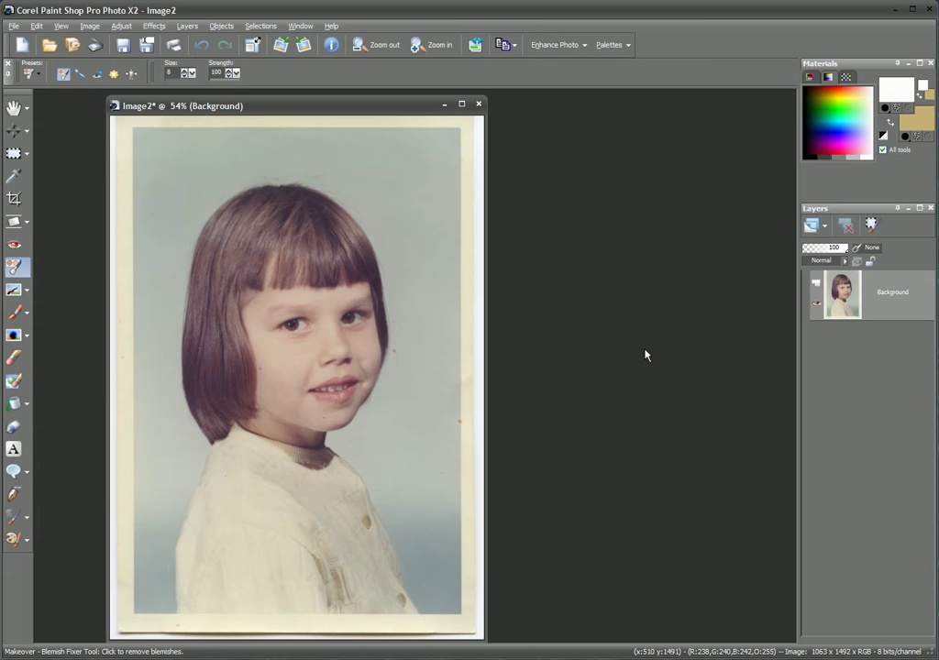
click(13, 200)
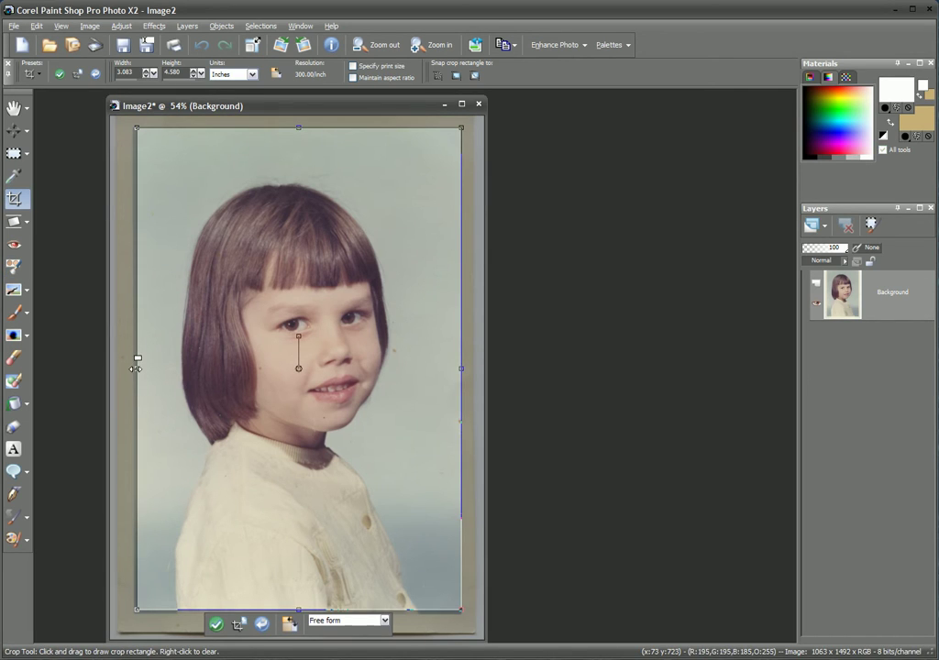
Crop inside the cream border, leaving Image2 at 918 x 1357 pixels
mouse_move(137, 368)
mouse_down()
mouse_move(130, 363)
mouse_move(136, 369)
mouse_up()
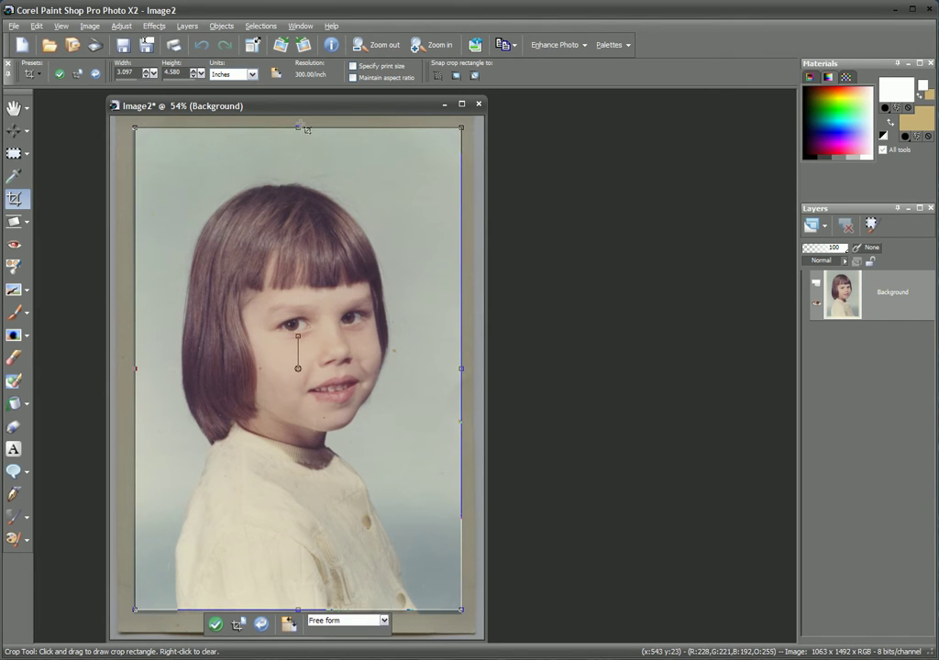
drag(299, 129, 298, 133)
drag(466, 378, 457, 370)
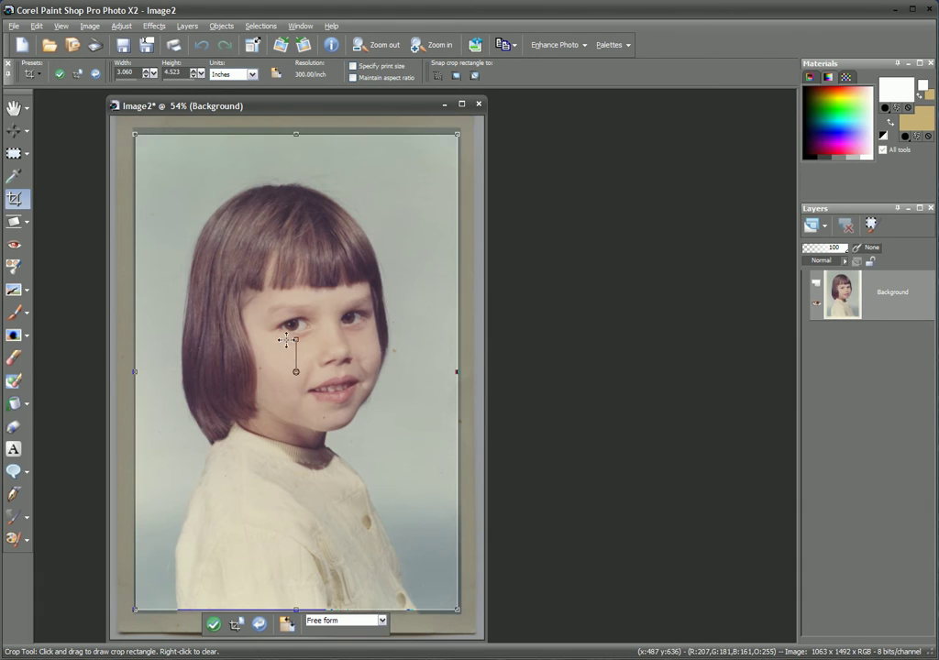
click(213, 626)
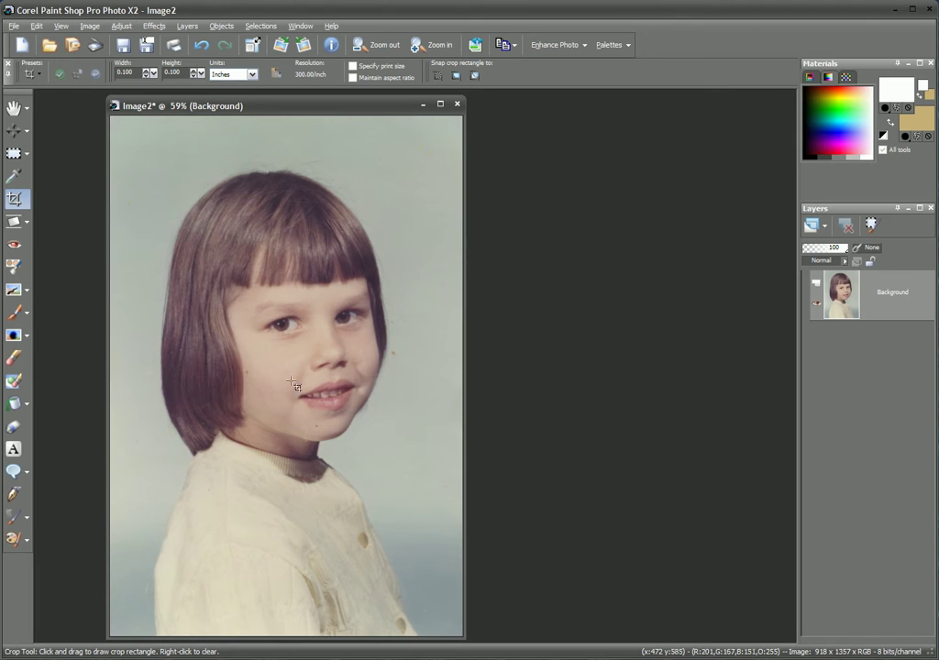
Apply Fade Correction with an amount of 10 to restore the portrait's faded colours
click(118, 26)
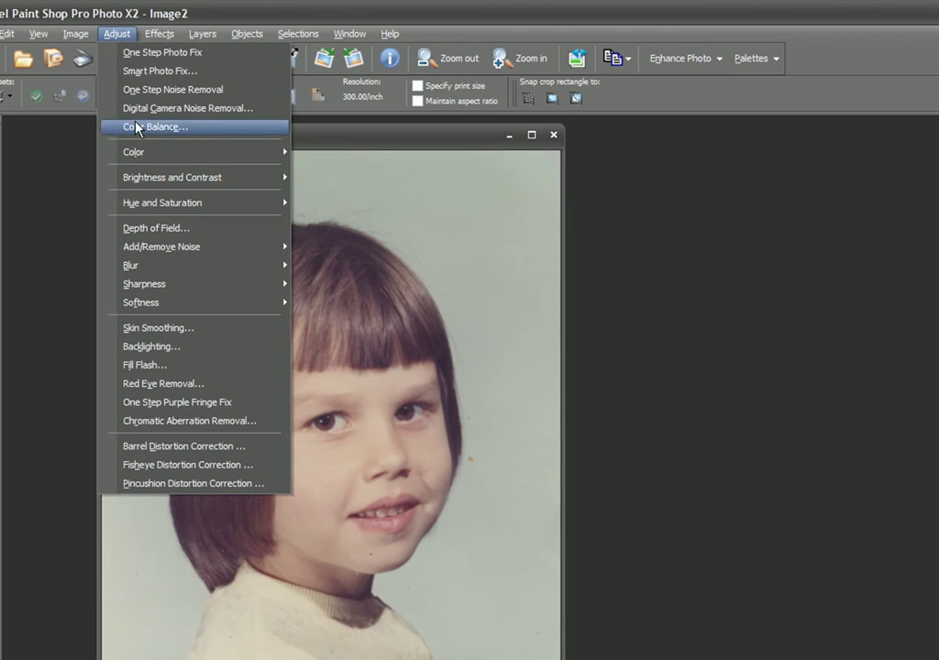
mouse_move(177, 162)
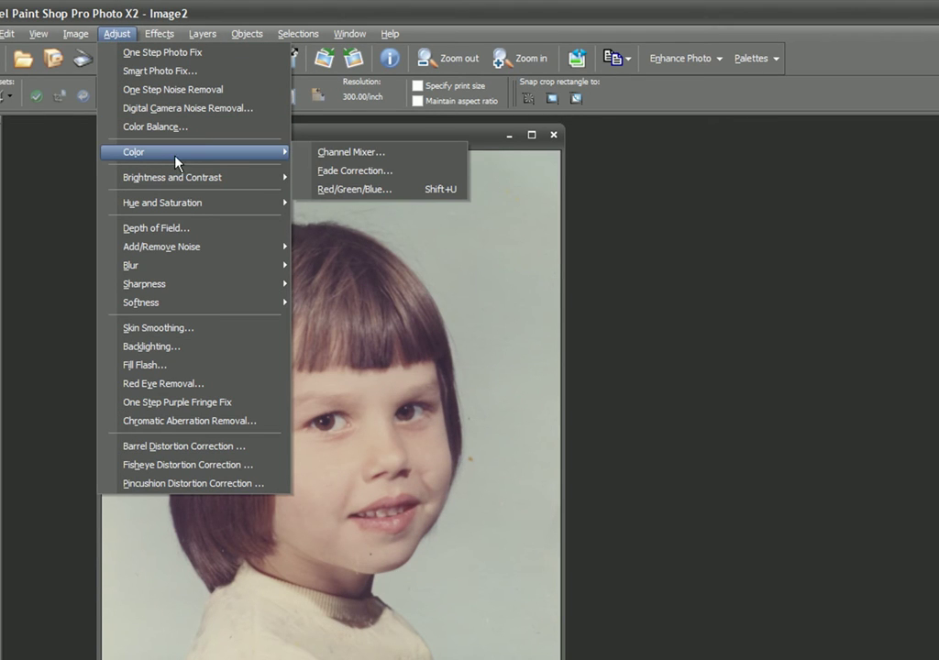
click(366, 174)
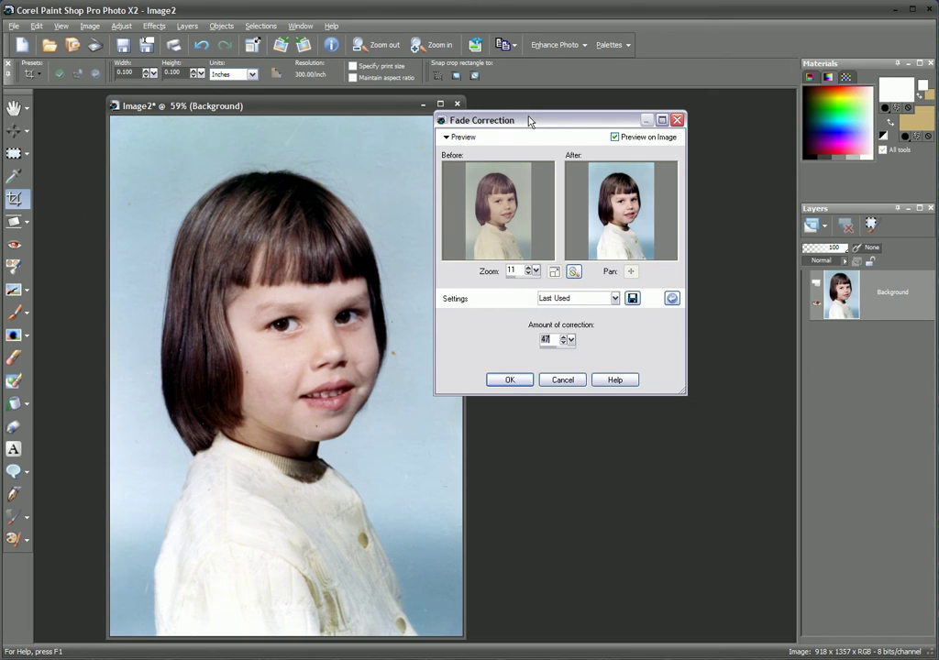
drag(529, 120, 514, 108)
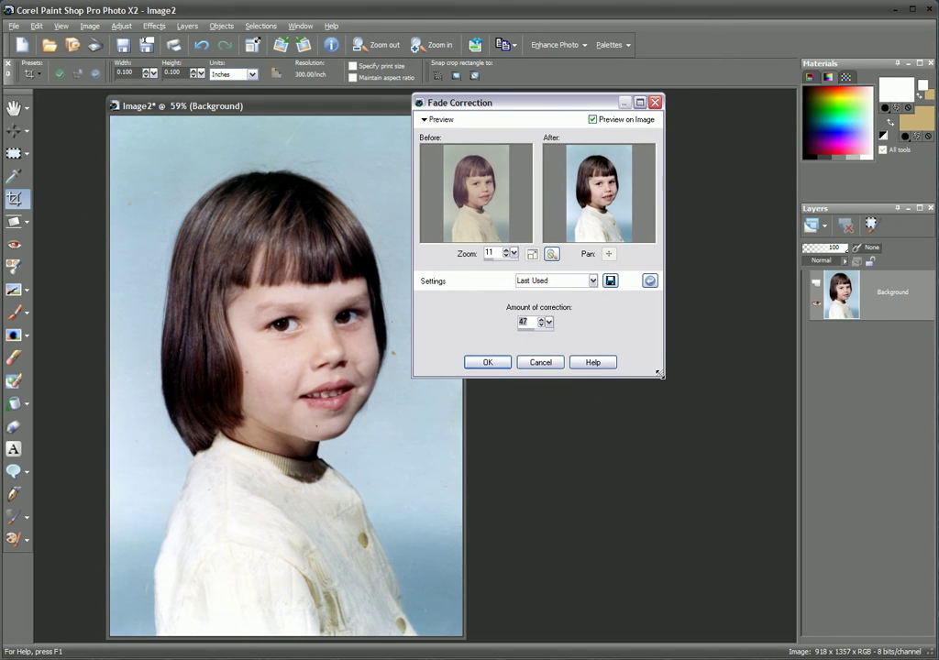
drag(659, 373, 790, 638)
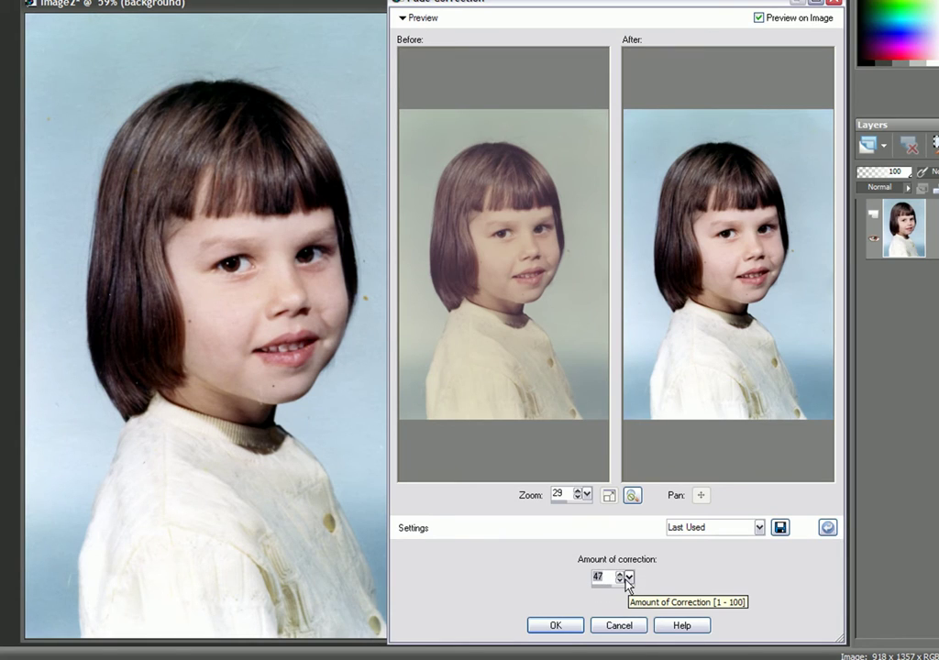
drag(629, 578, 559, 625)
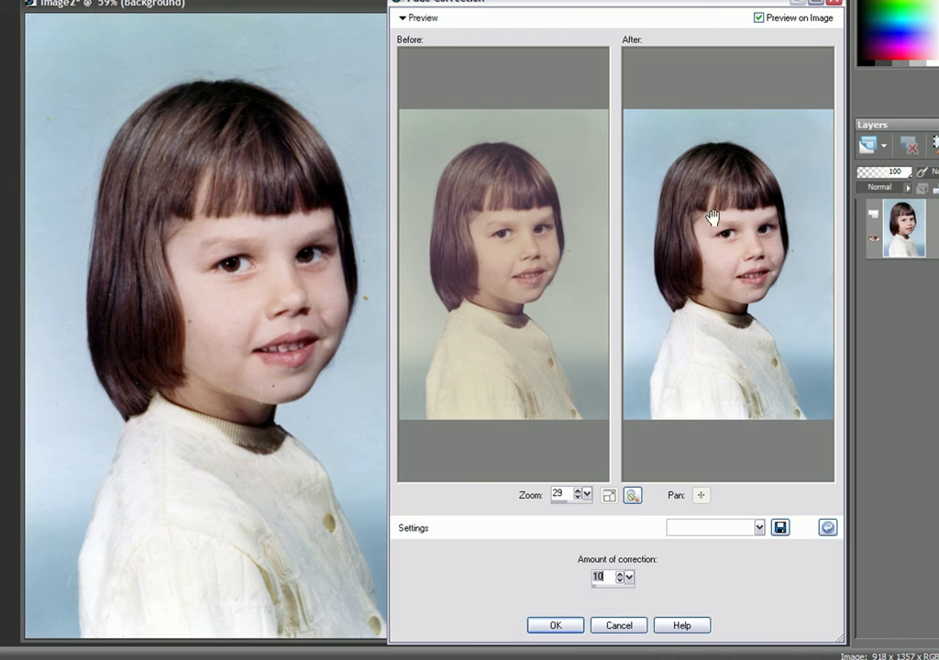
click(556, 627)
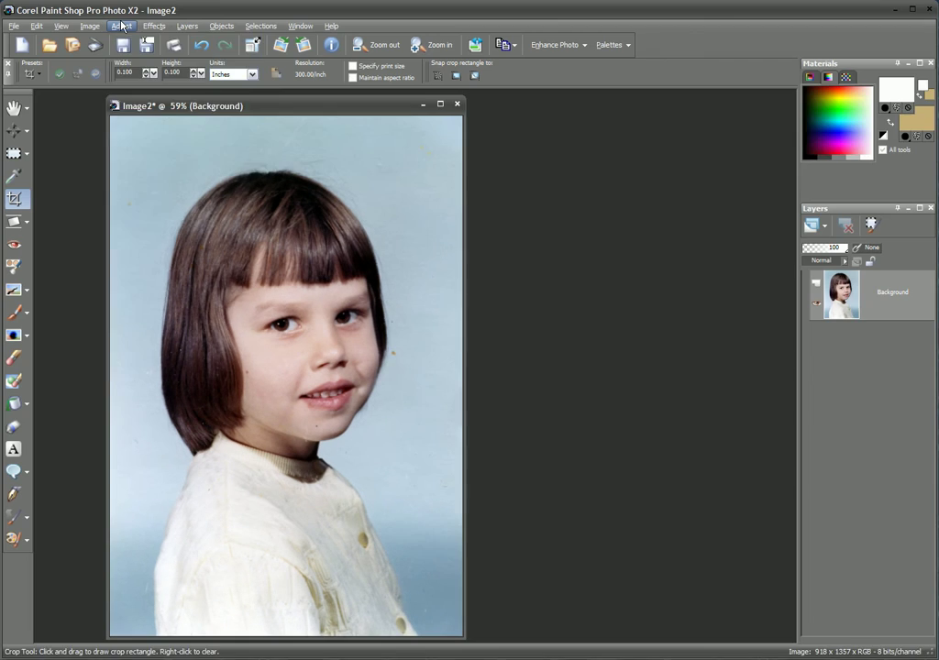
click(120, 26)
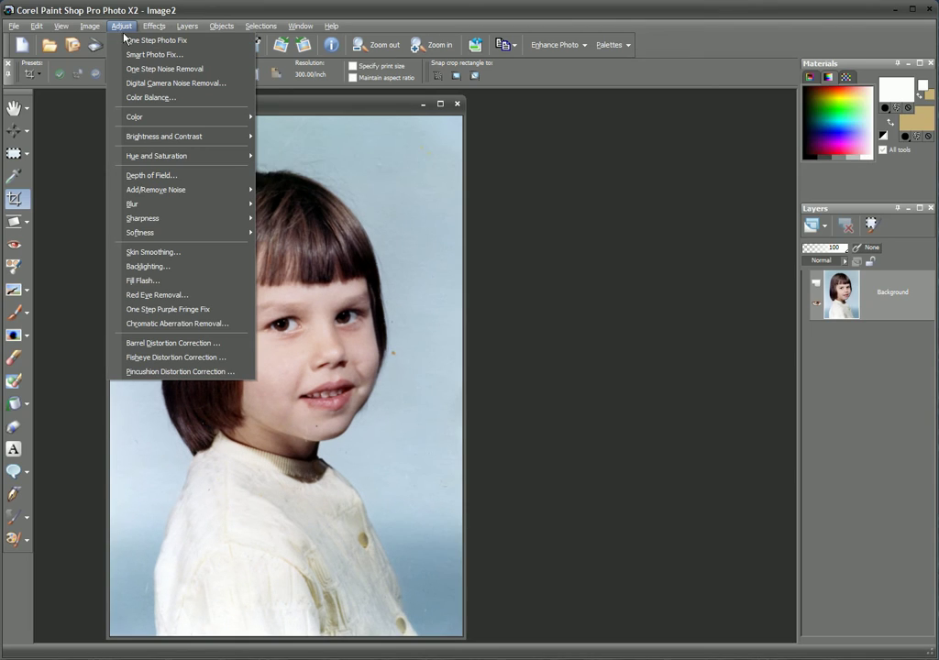
Apply Fill Flash with Strength 21 and Saturation 10 to brighten the shadowed face
click(153, 282)
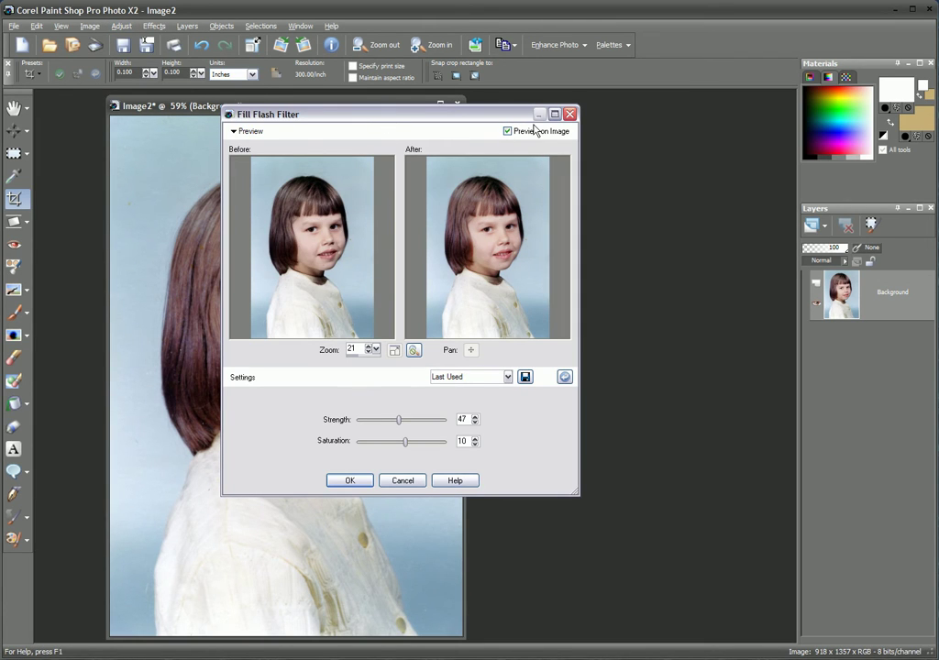
drag(484, 122, 671, 126)
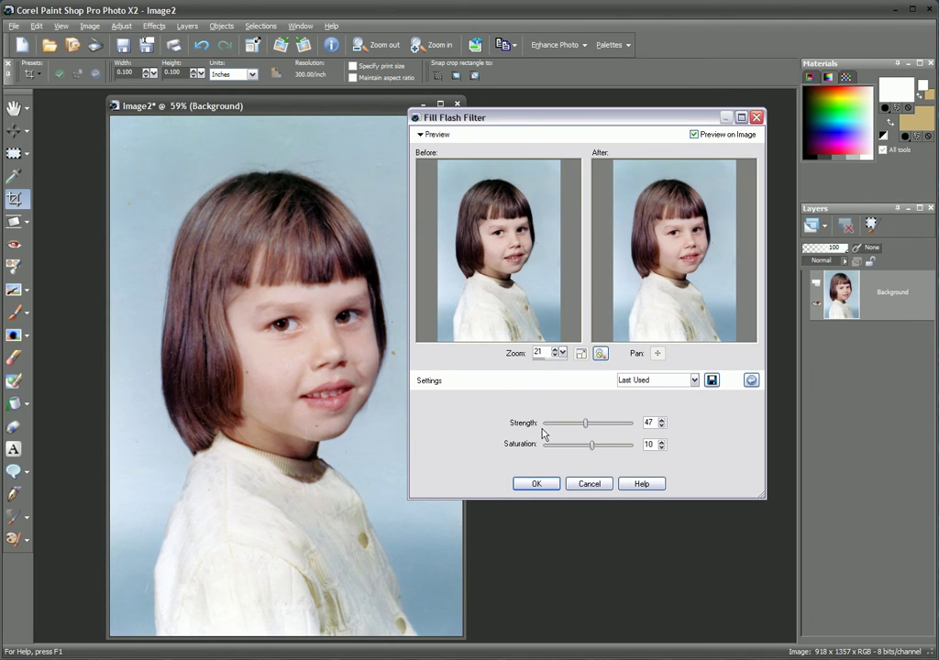
drag(585, 423, 575, 423)
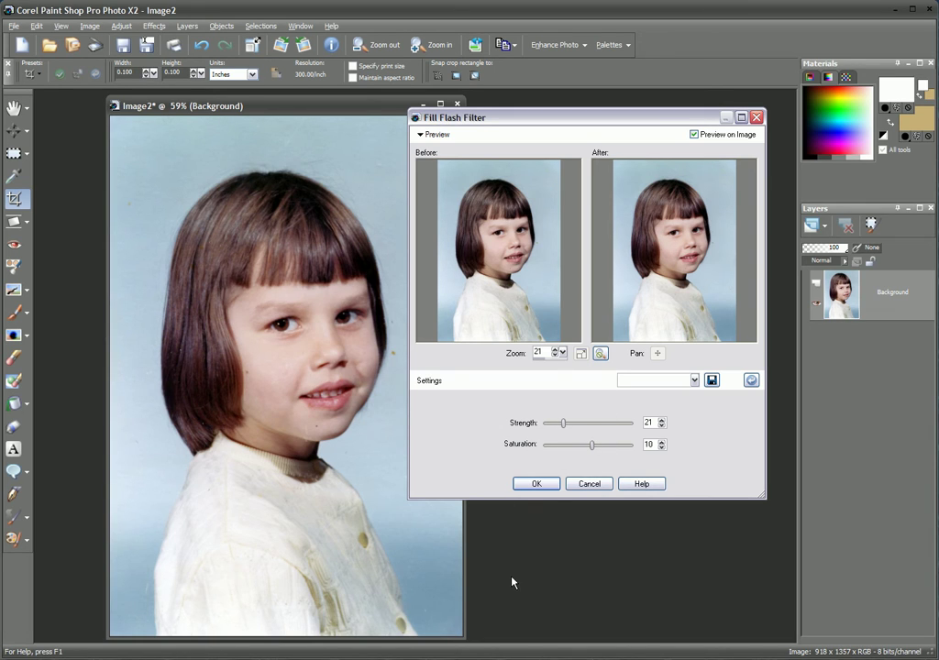
click(538, 483)
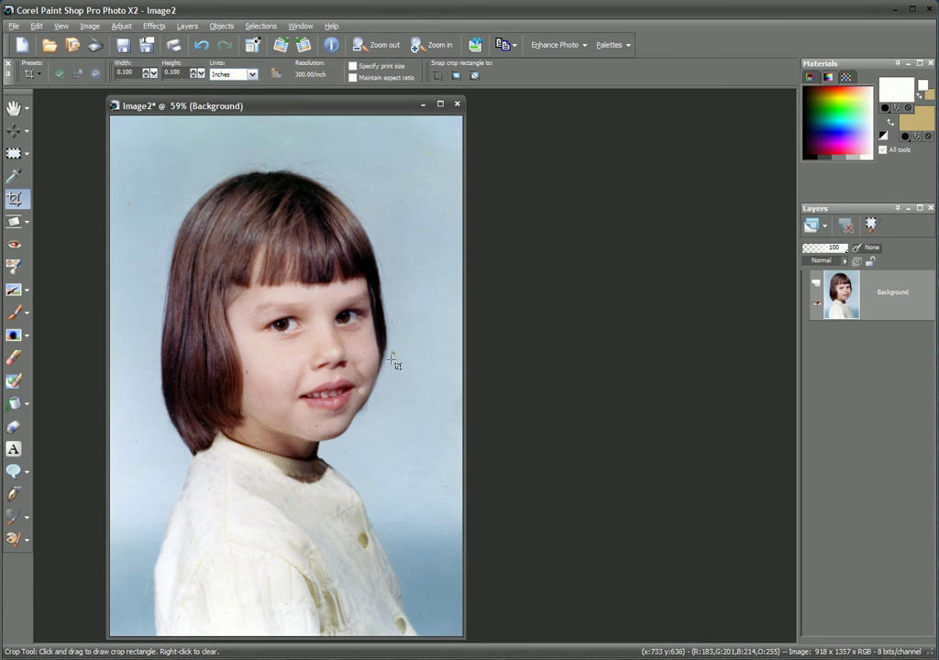
Zoom the portrait from 59% to 120% on the girl's face
scroll(399, 367, up, 2)
scroll(509, 394, up, 2)
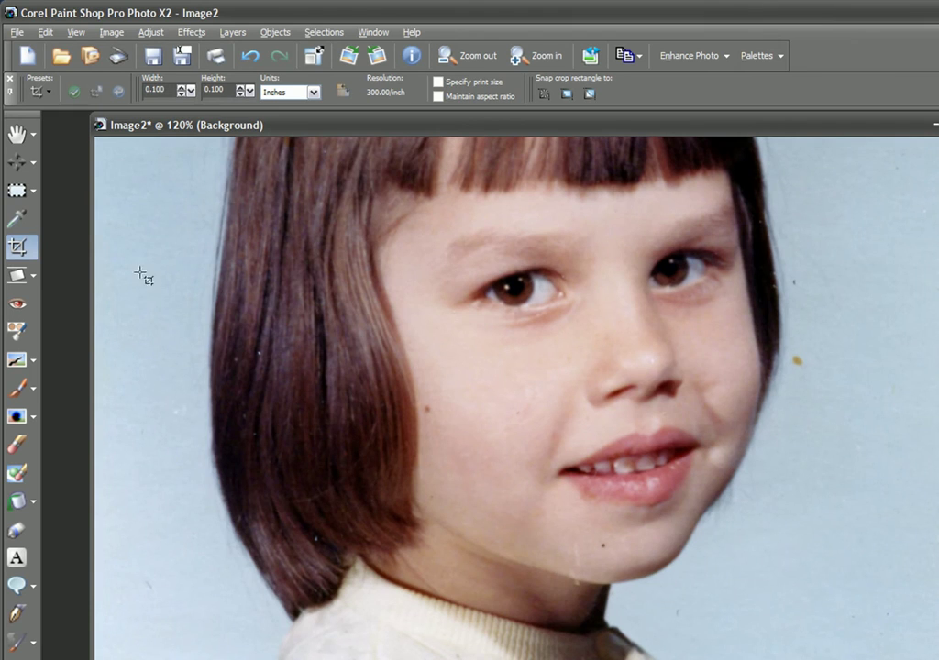
Remove the orange spot beside the cheek with the Makeover Blemish Fixer at size 62
click(16, 332)
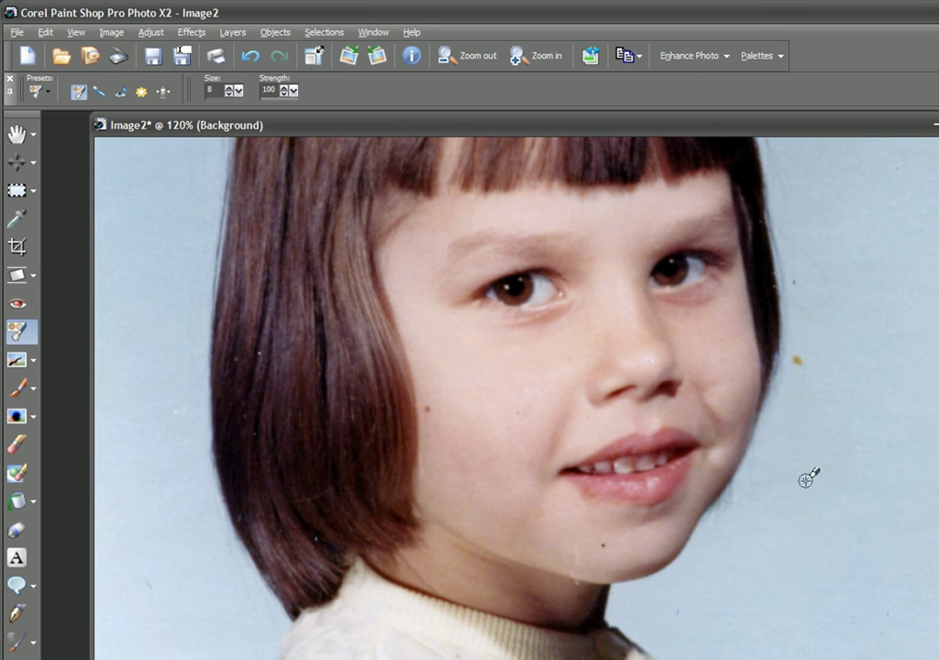
drag(816, 523, 807, 477)
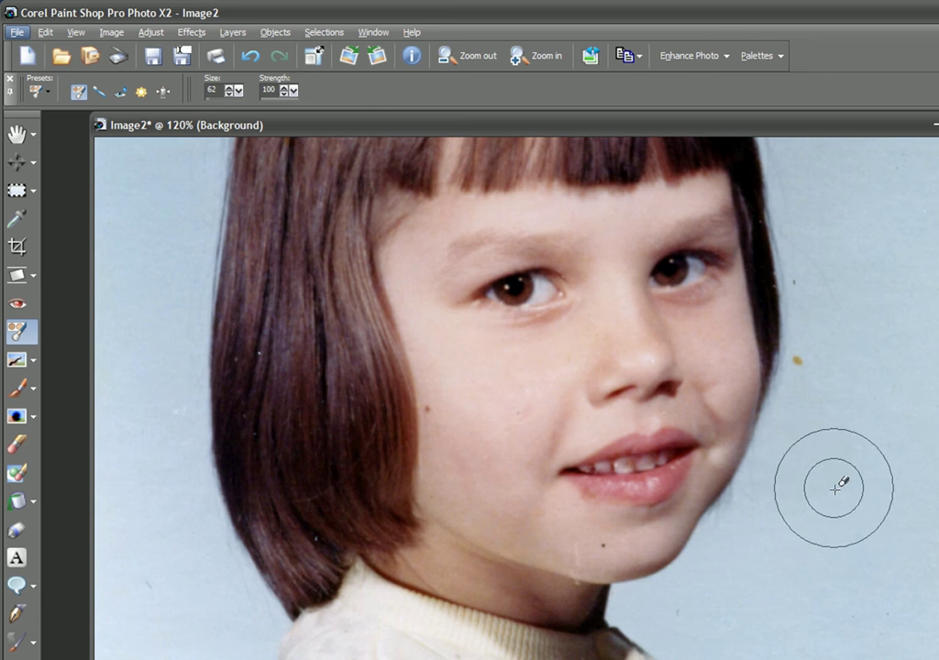
click(799, 359)
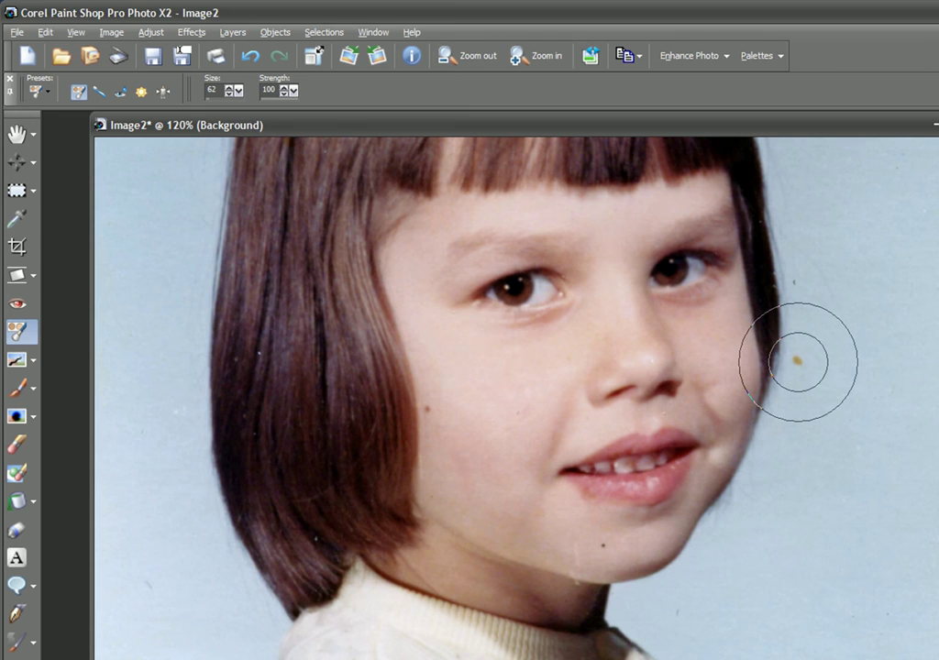
Shrink the blemish brush to size 13 for the smaller specks
key(bracketleft)
key(bracketleft)
key(bracketleft)
key(bracketleft)
key(bracketleft)
key(bracketleft)
key(bracketleft)
key(bracketleft)
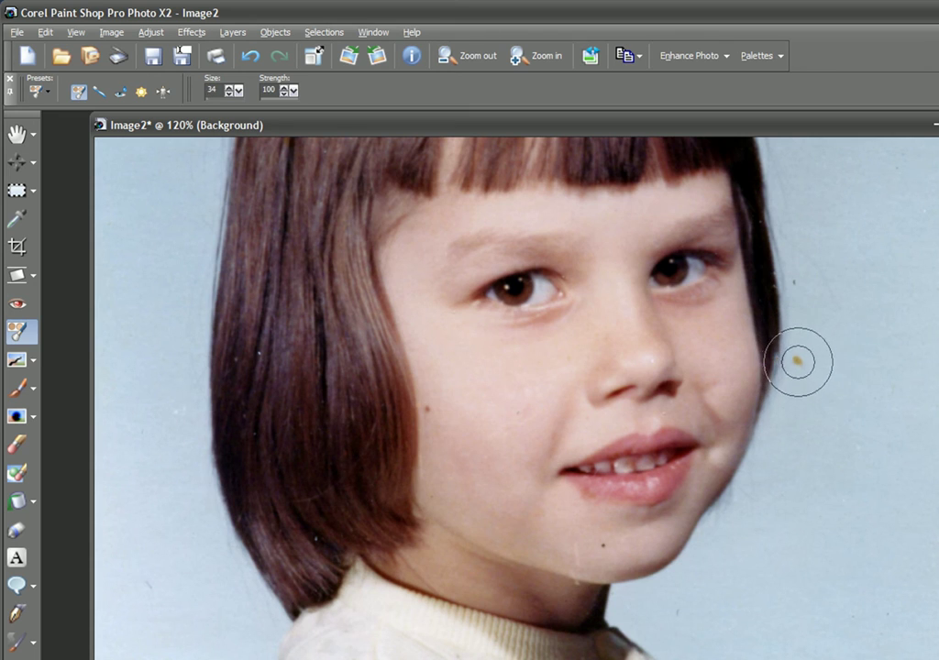
key(bracketleft)
key(bracketleft)
key(bracketleft)
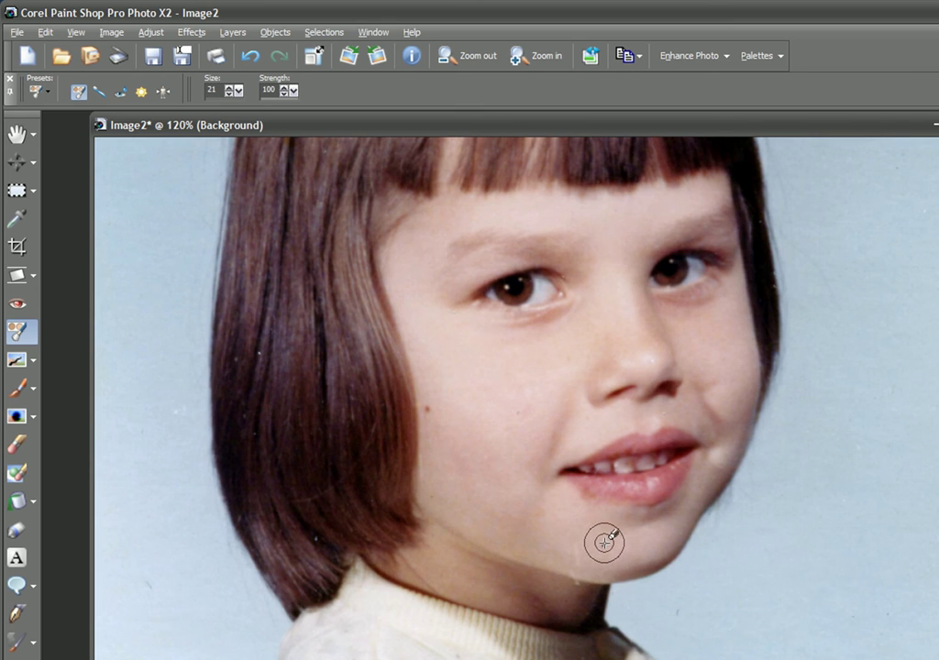
scroll(464, 404, up, 3)
scroll(464, 403, down, 5)
key(alt)
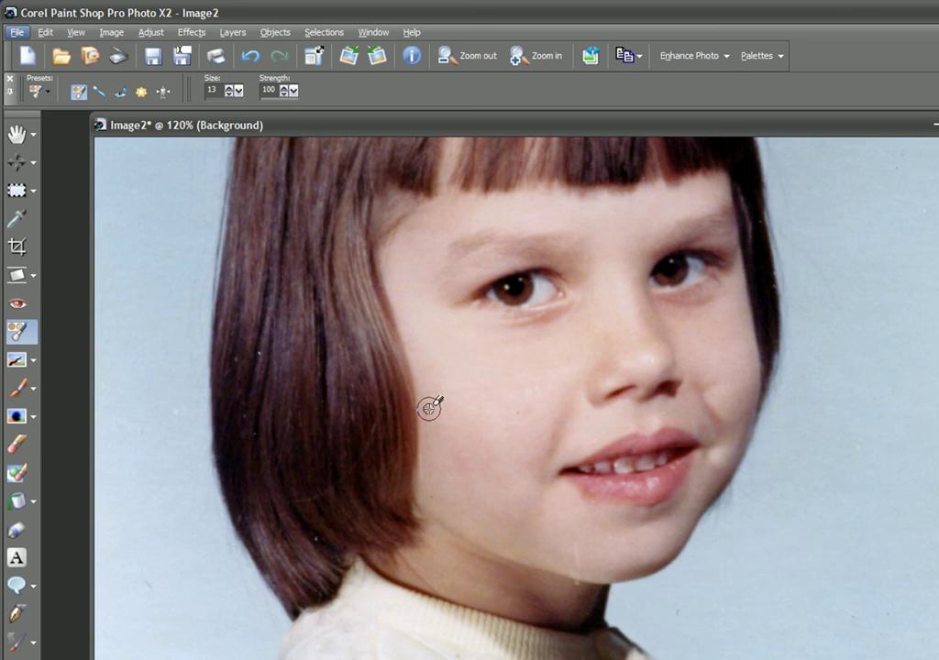
scroll(547, 383, up, 5)
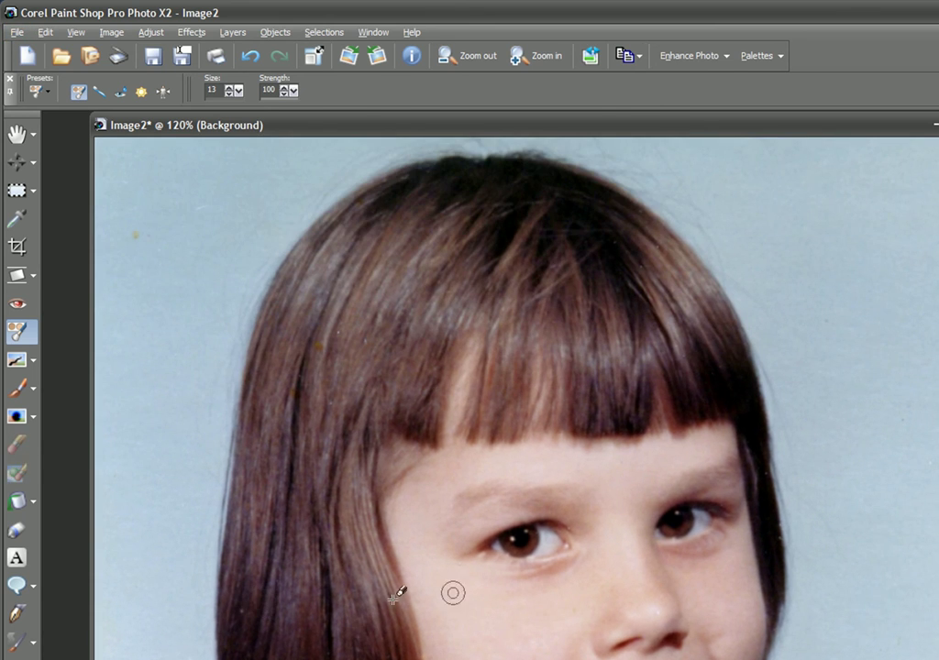
Clear specks around the chin and lower lip at 200% zoom, then zoom out to the whole portrait
scroll(597, 230, down, 11)
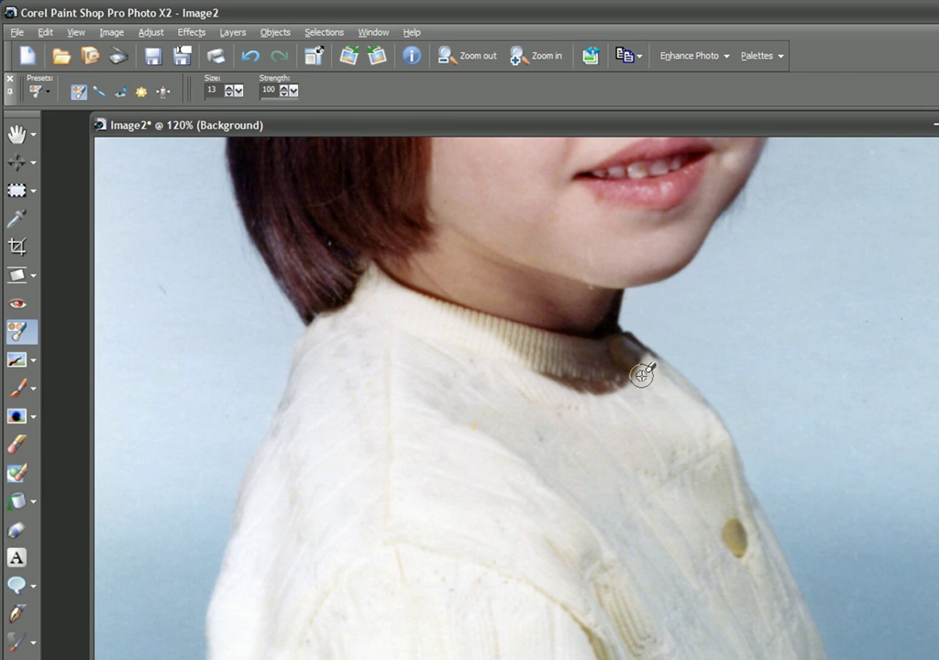
scroll(642, 374, up, 2)
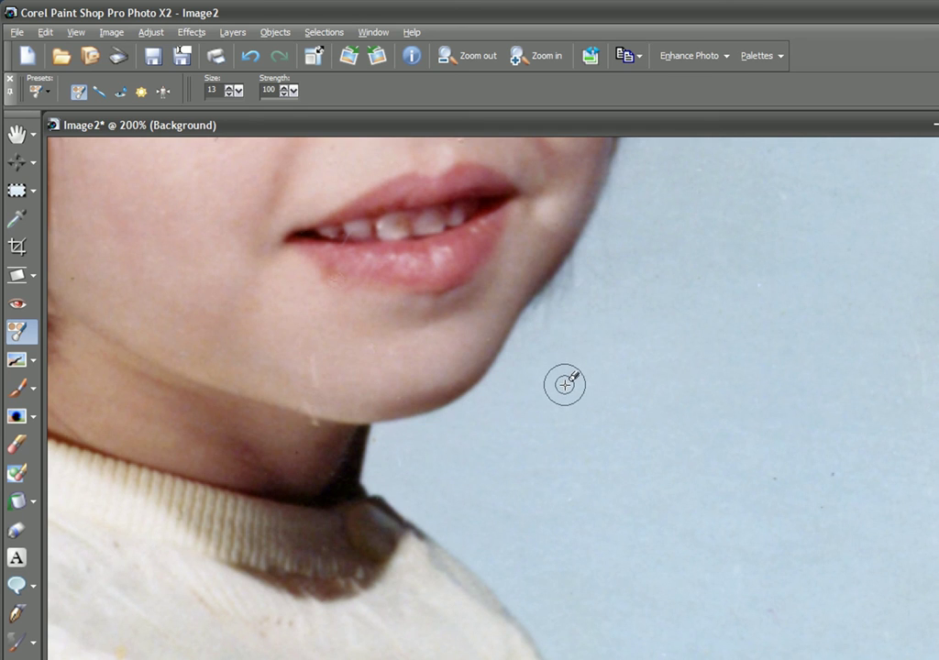
drag(478, 362, 763, 557)
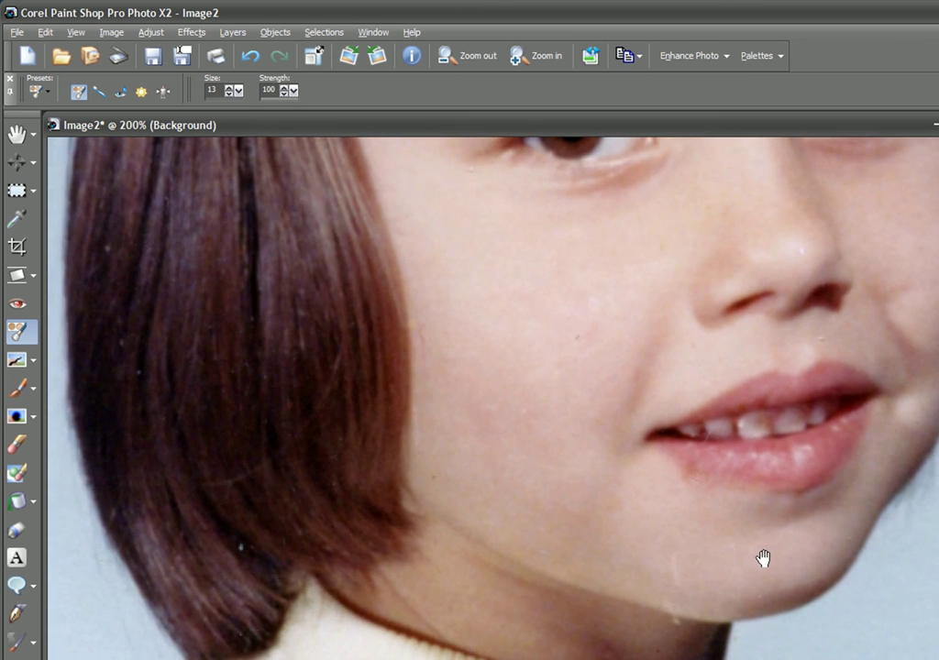
drag(741, 519, 687, 549)
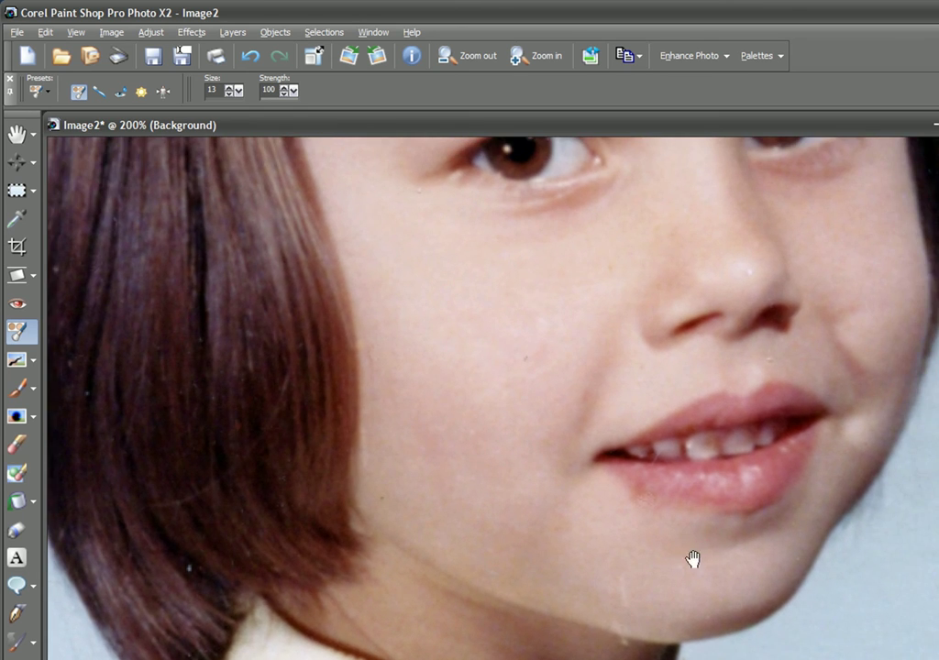
mouse_move(797, 499)
mouse_down()
mouse_move(657, 460)
mouse_move(524, 459)
mouse_move(797, 468)
mouse_move(708, 440)
mouse_move(739, 443)
mouse_move(709, 515)
mouse_move(750, 445)
mouse_up()
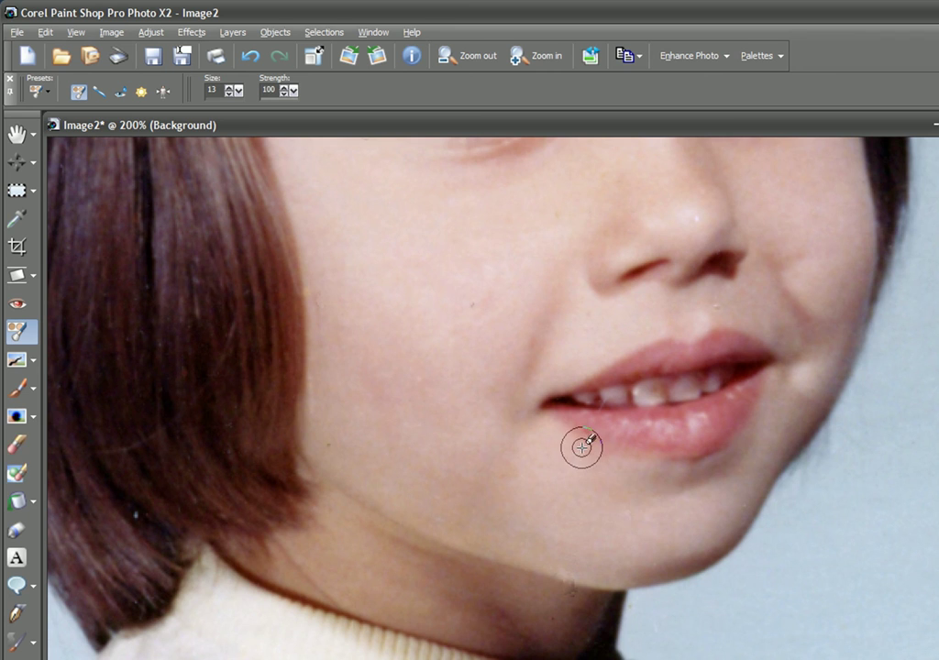
scroll(545, 440, up, 5)
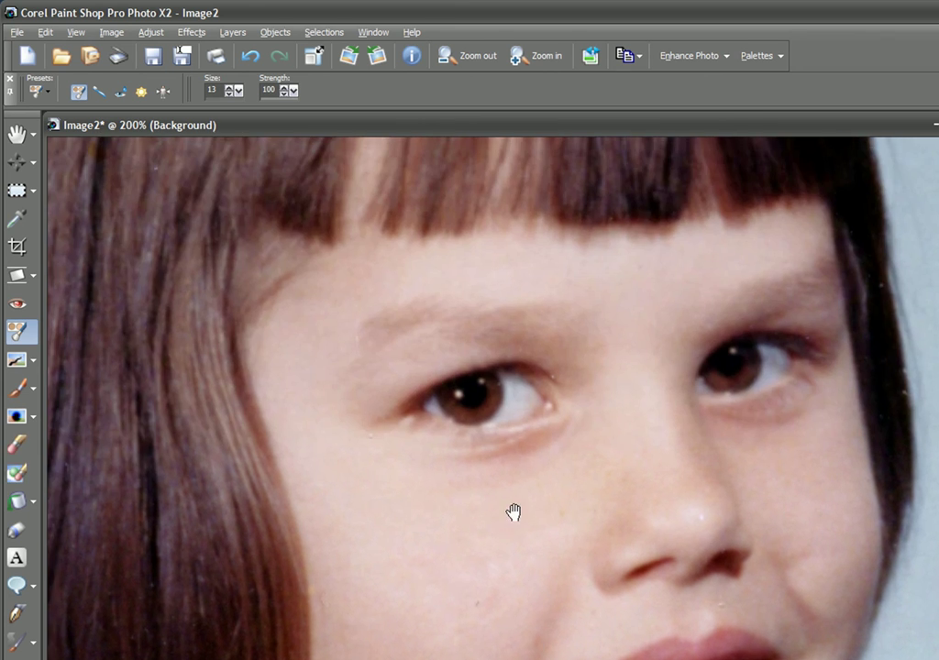
scroll(513, 512, up, 10)
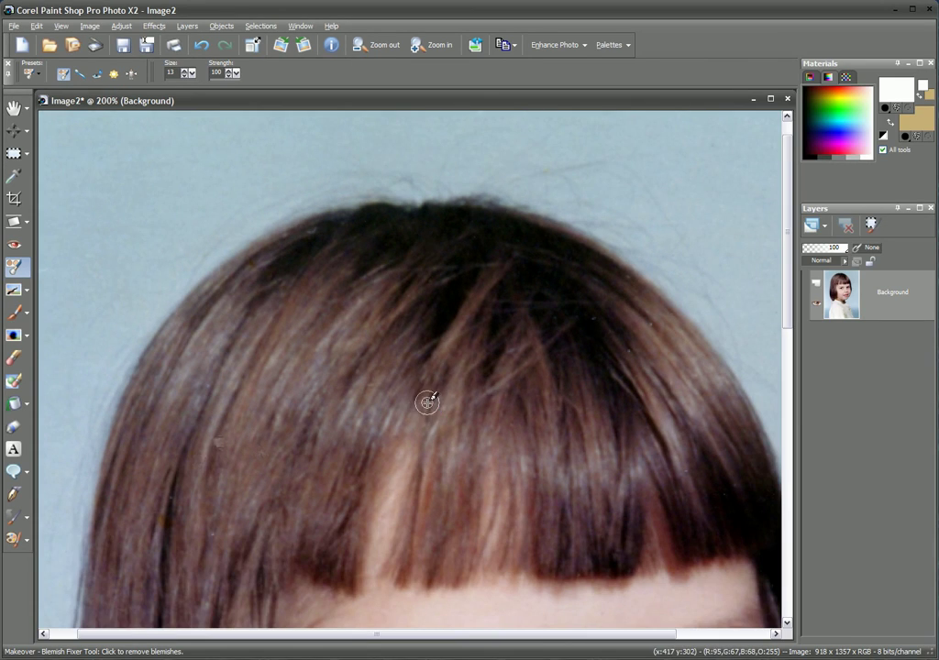
key(minus)
key(minus)
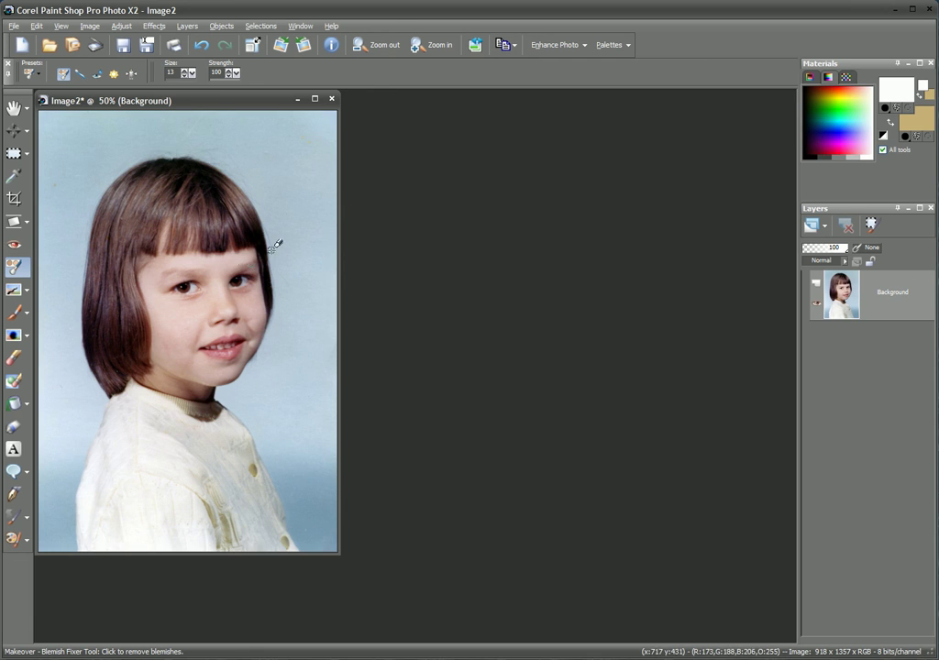
Open Hue/Saturation/Lightness and raise Saturation to about 15 in the preview
click(117, 26)
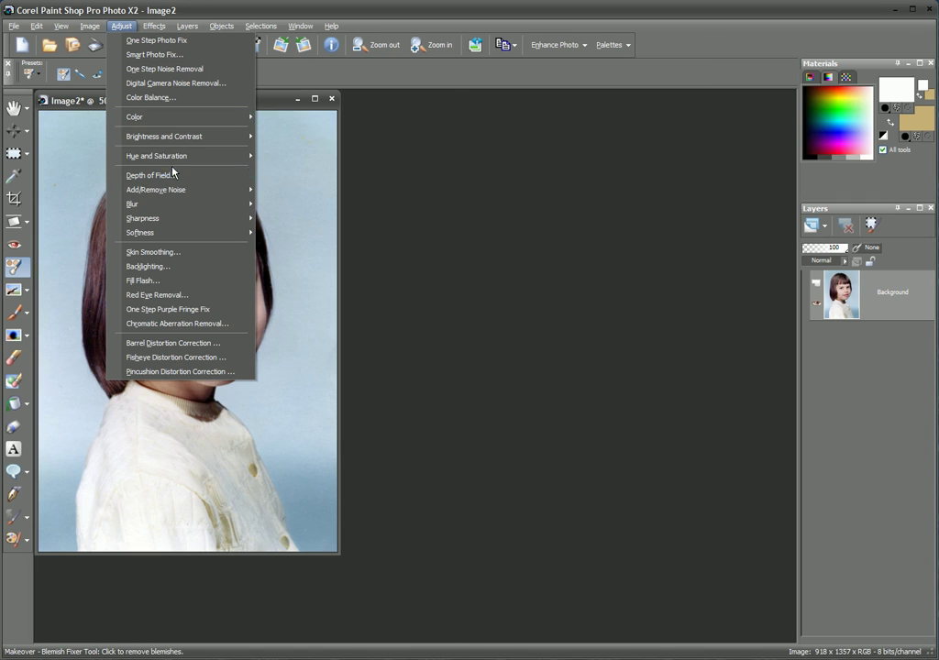
mouse_move(207, 162)
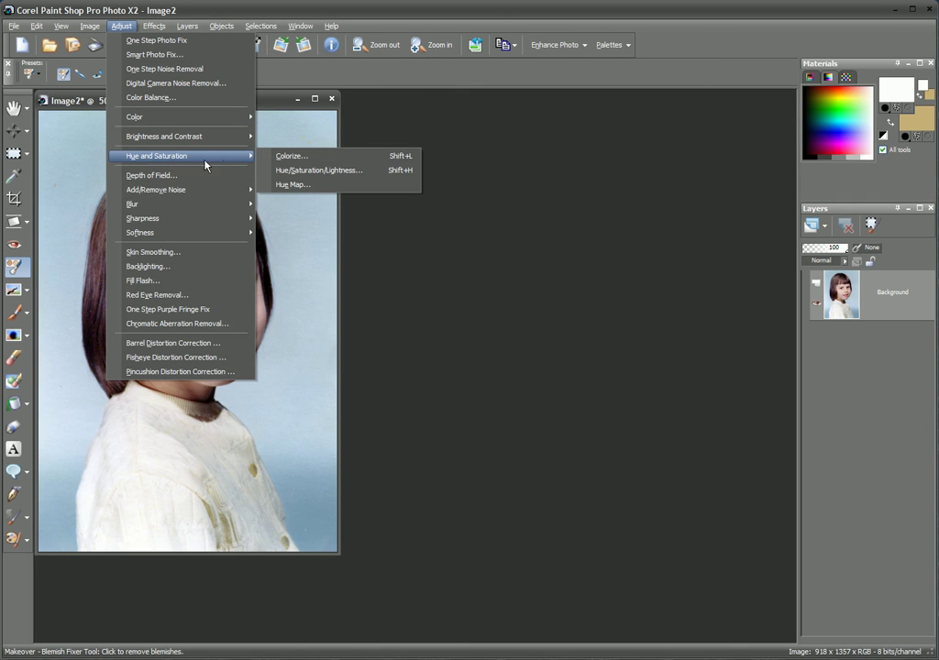
click(309, 170)
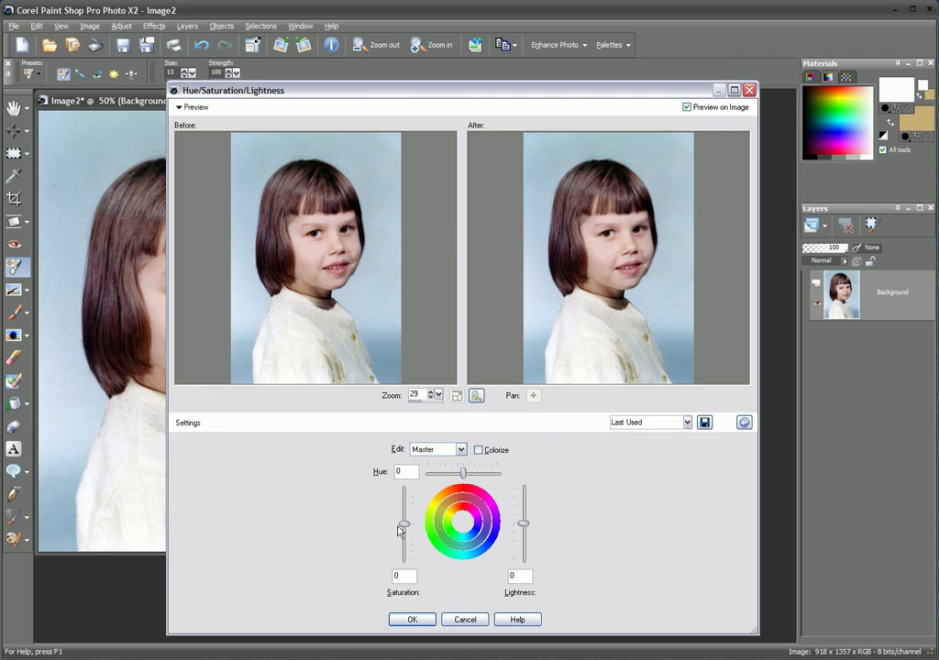
drag(408, 529, 409, 528)
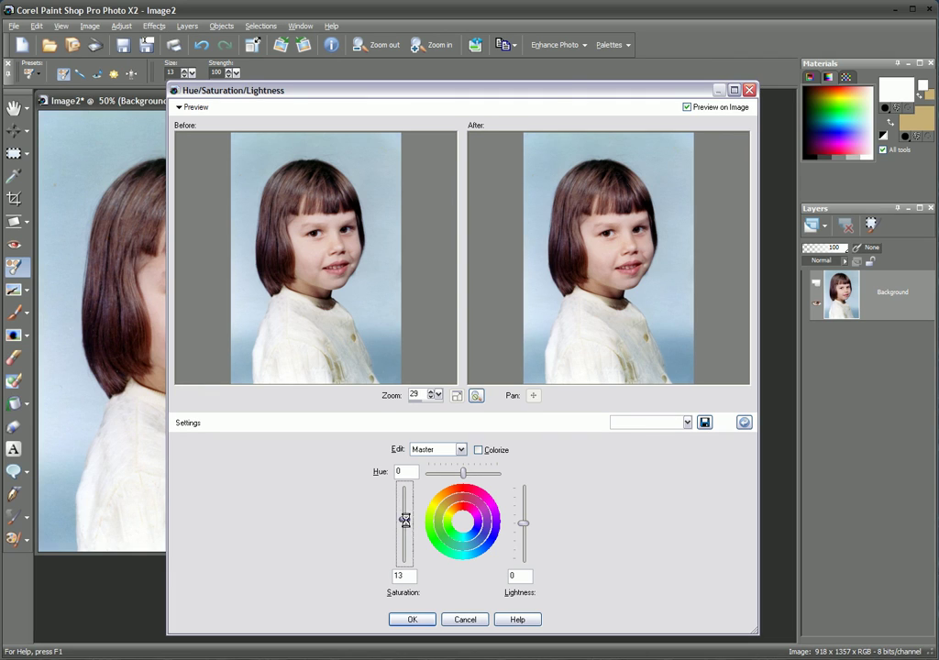